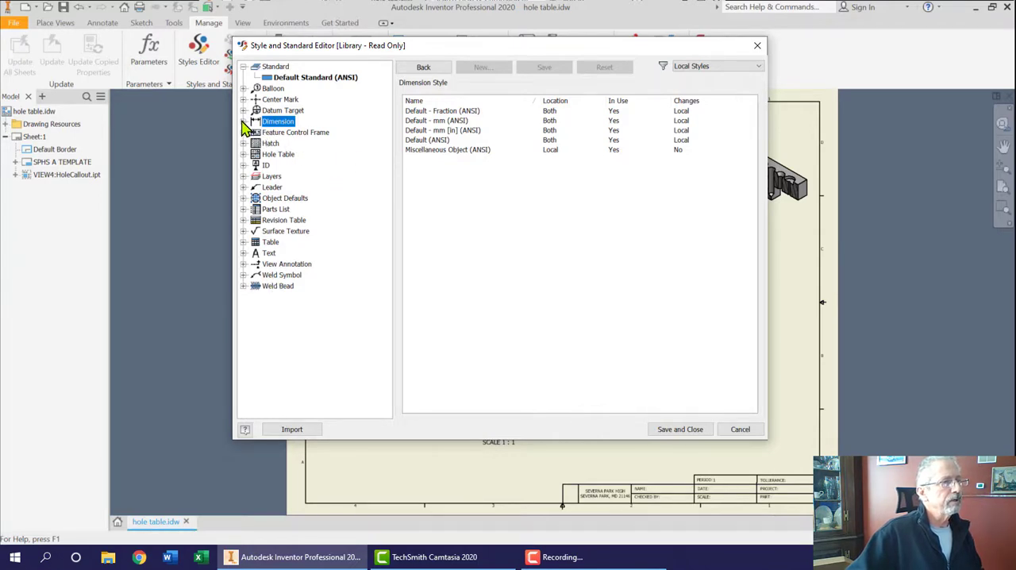
Step: Examine the unit and precision settings of the Default - mm (ANSI) and Default (ANSI) dimension styles
click(244, 122)
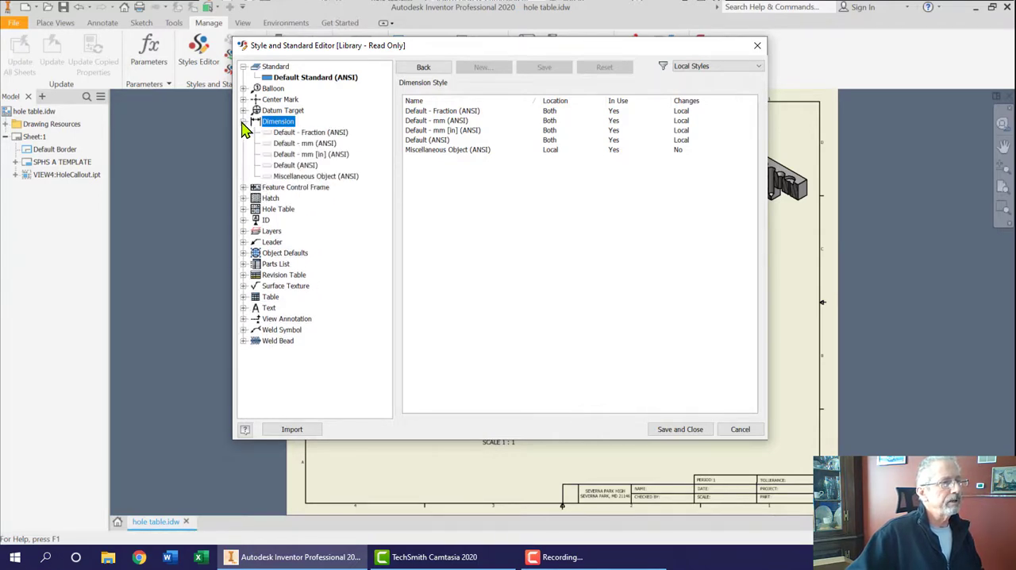
click(314, 144)
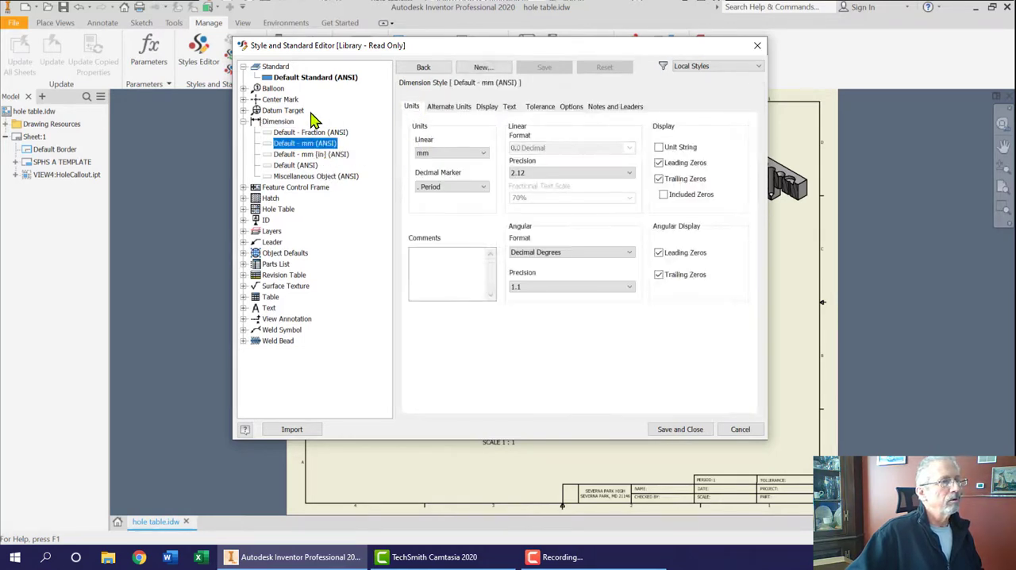
click(291, 165)
click(244, 121)
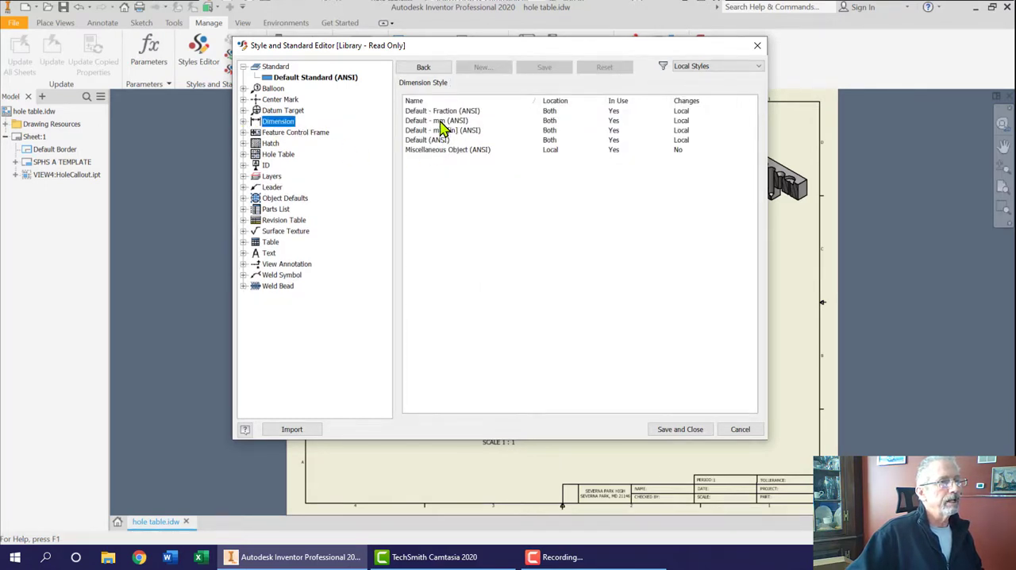
click(440, 121)
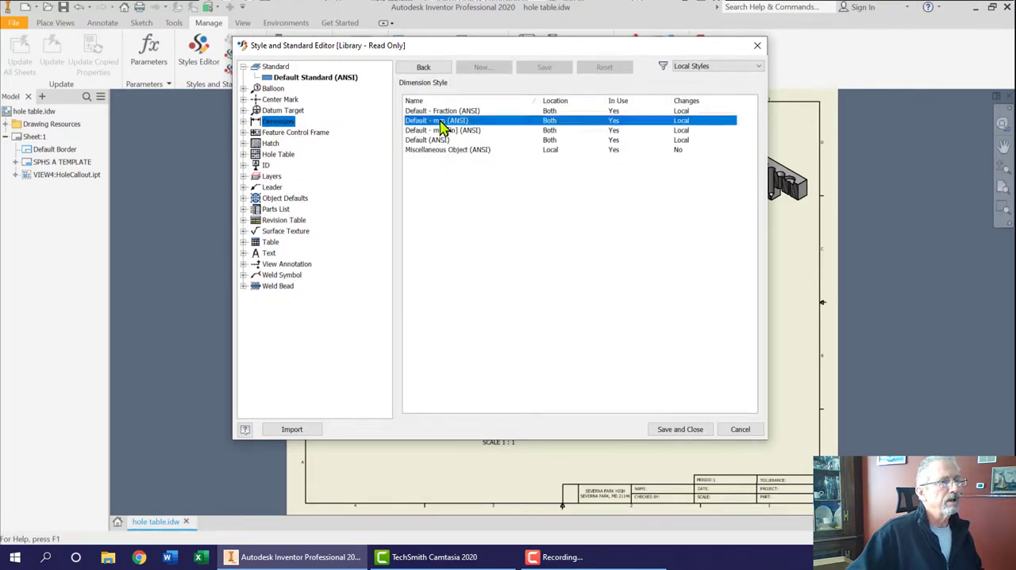
click(244, 122)
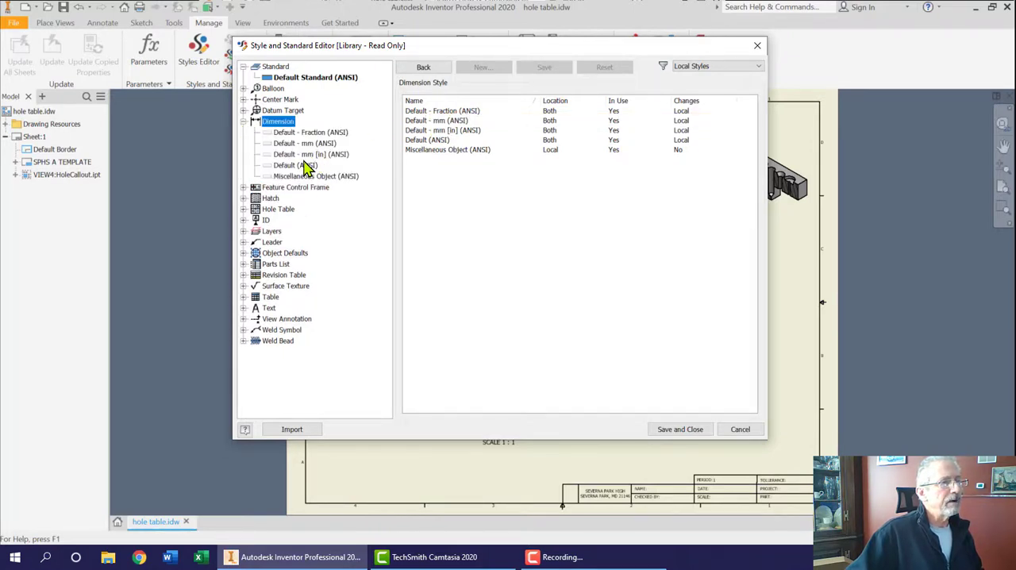
click(307, 144)
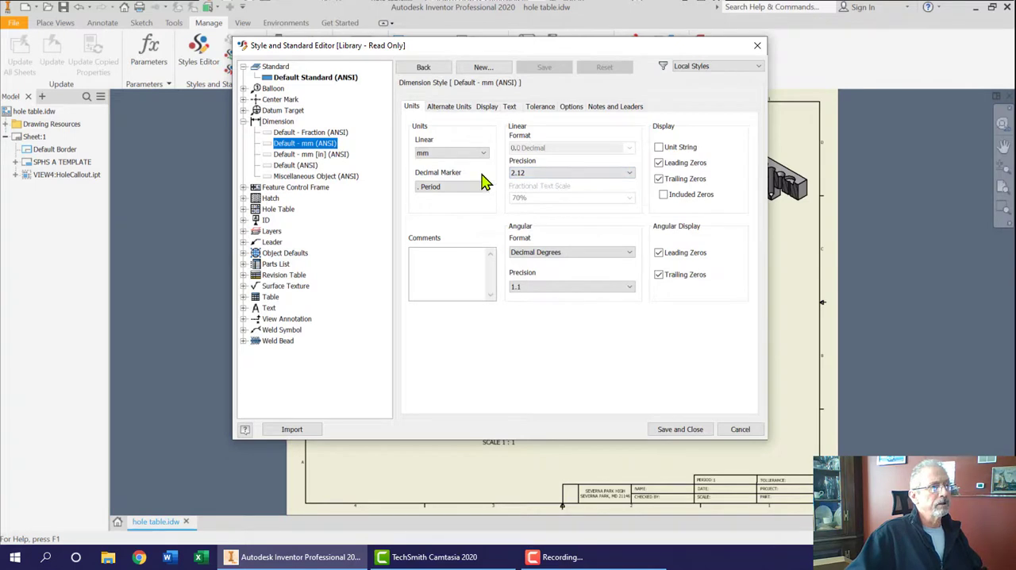
click(306, 166)
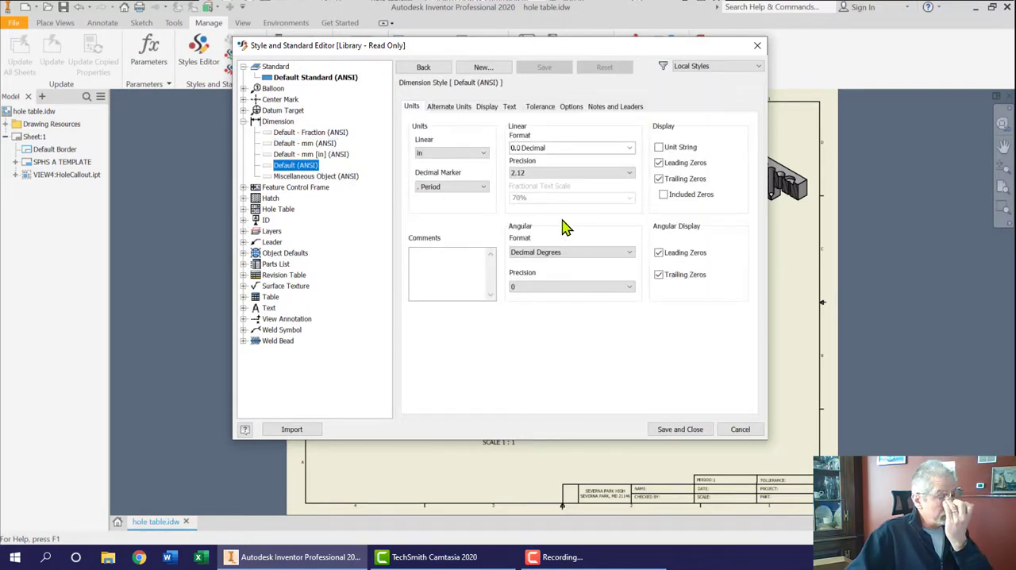
click(601, 180)
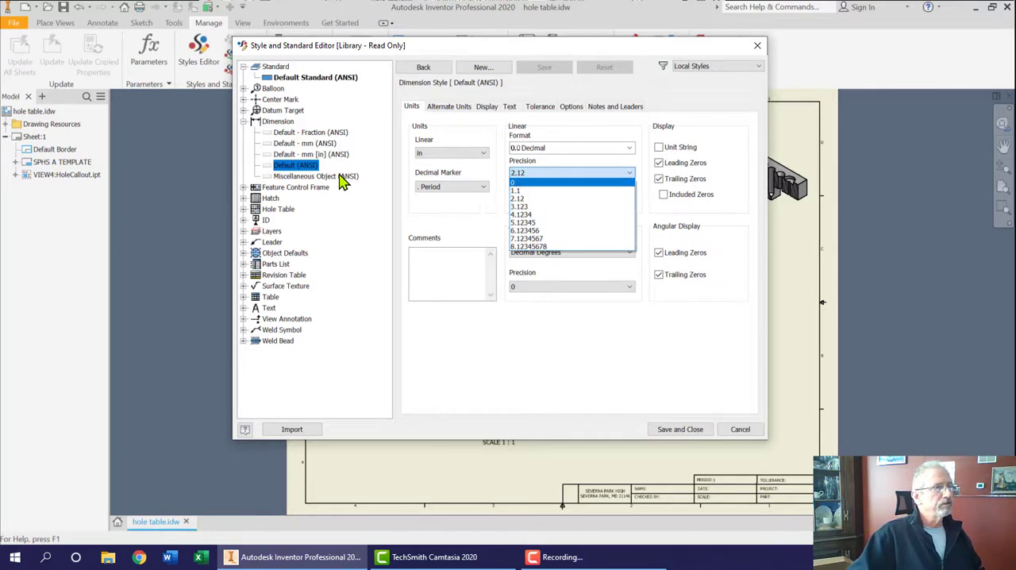
Step: Set the vertical dimension text orientation of the Default - mm (ANSI) style to Inline - Horizontal and save the style
click(311, 151)
click(308, 144)
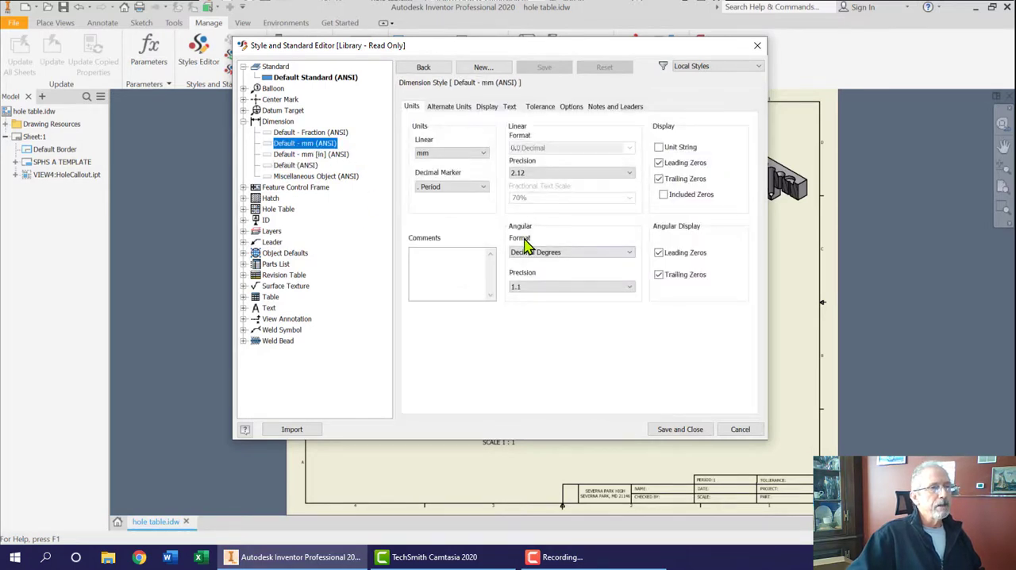
click(509, 106)
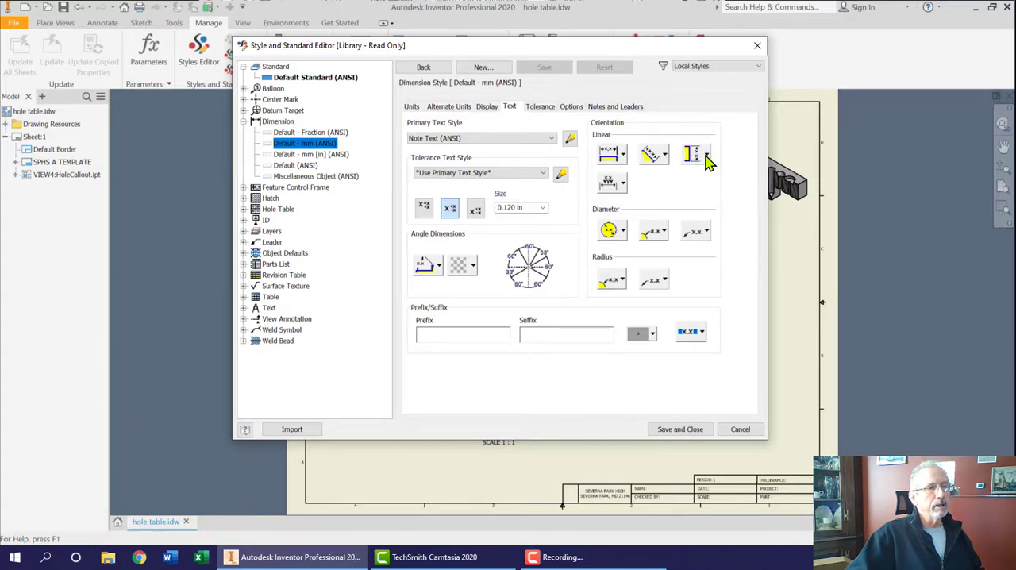
click(706, 155)
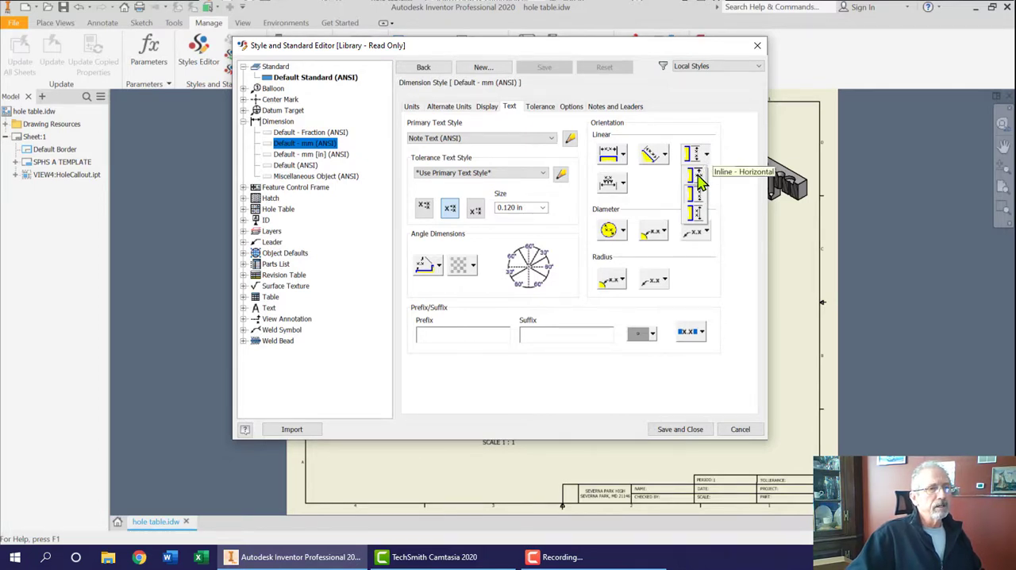
click(697, 179)
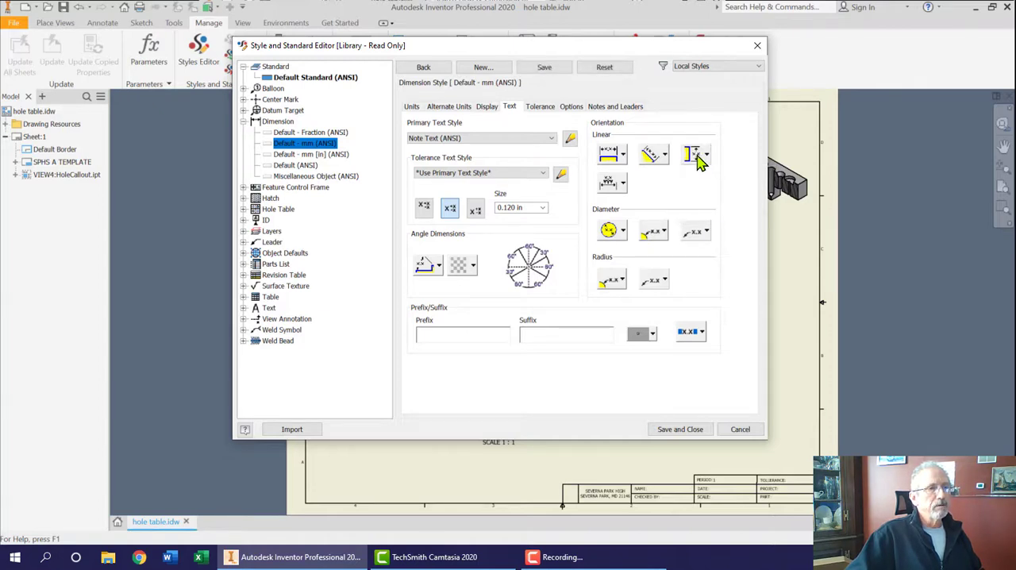
click(675, 433)
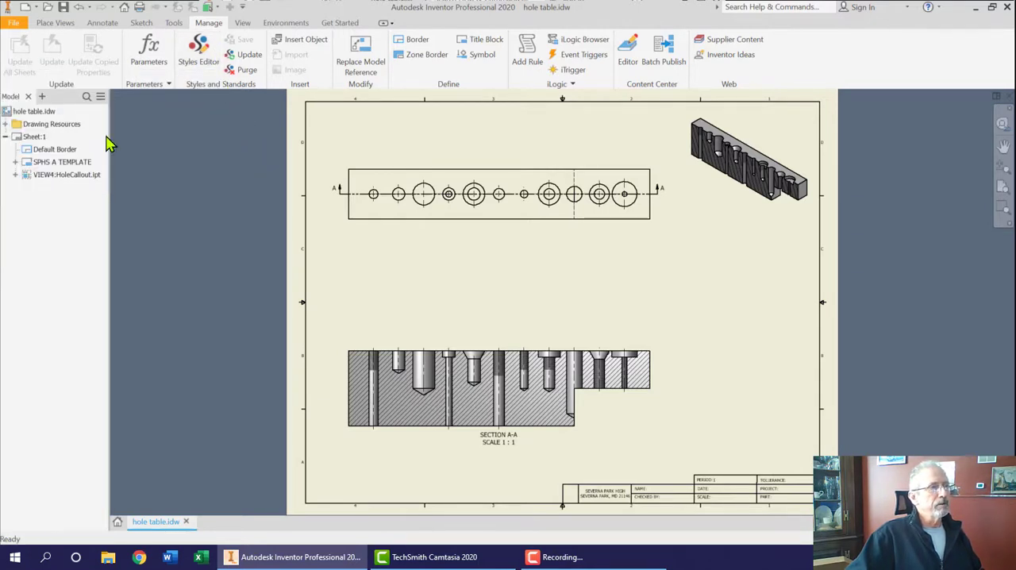
Step: Set the drawing's active standard to Default Standard (ANSI-mm) in the document settings
click(175, 23)
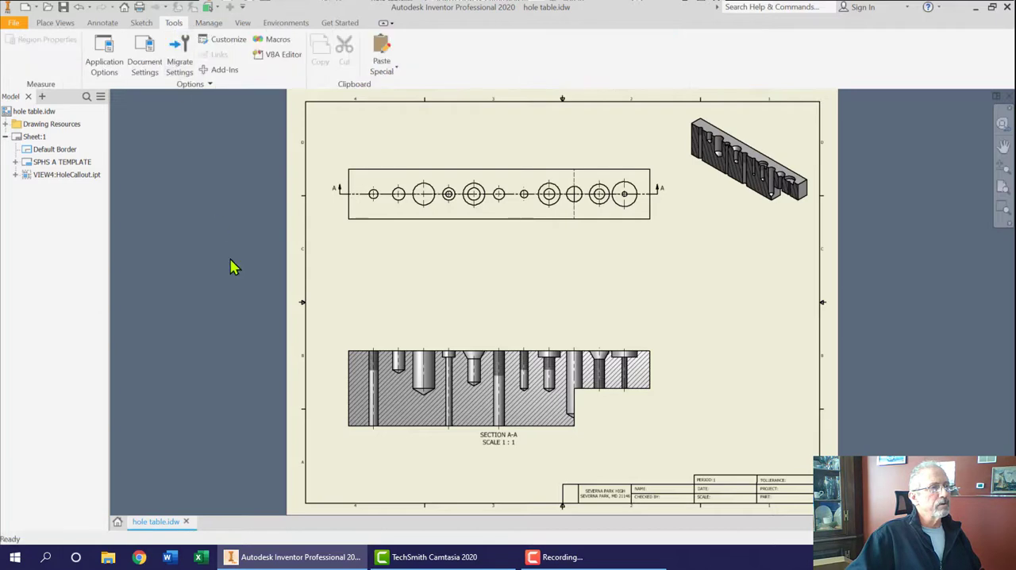
click(145, 56)
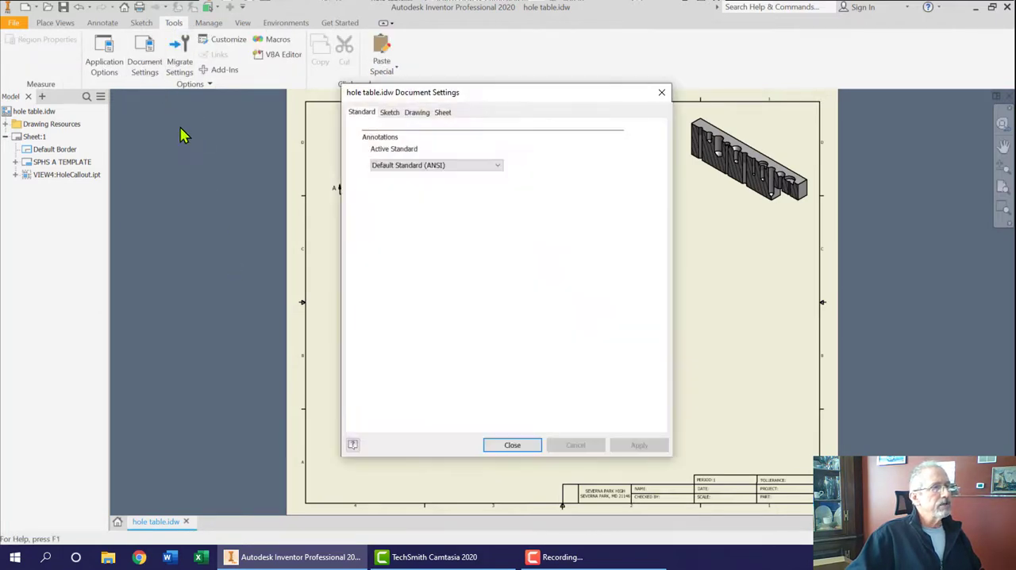
click(464, 166)
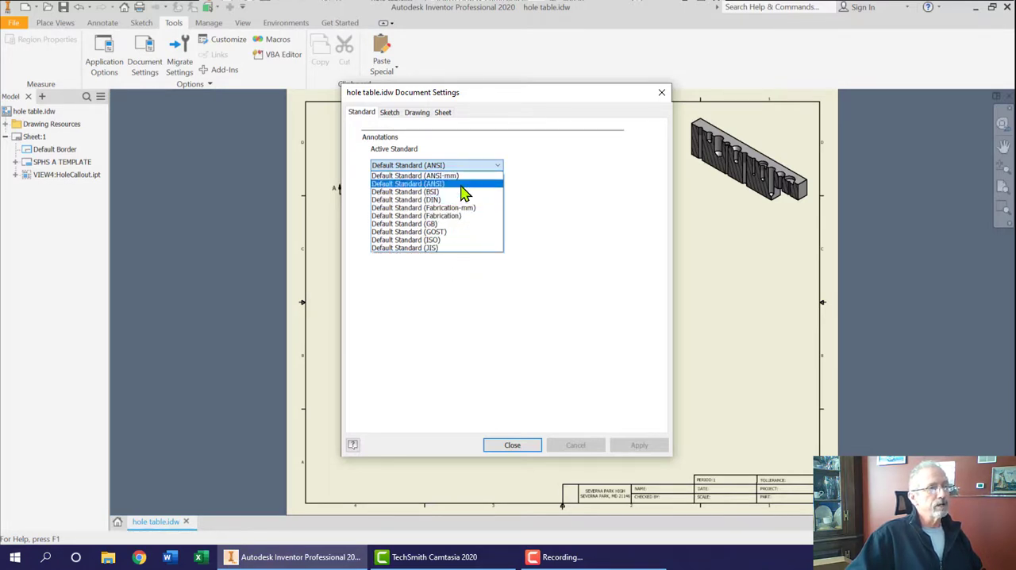
click(466, 176)
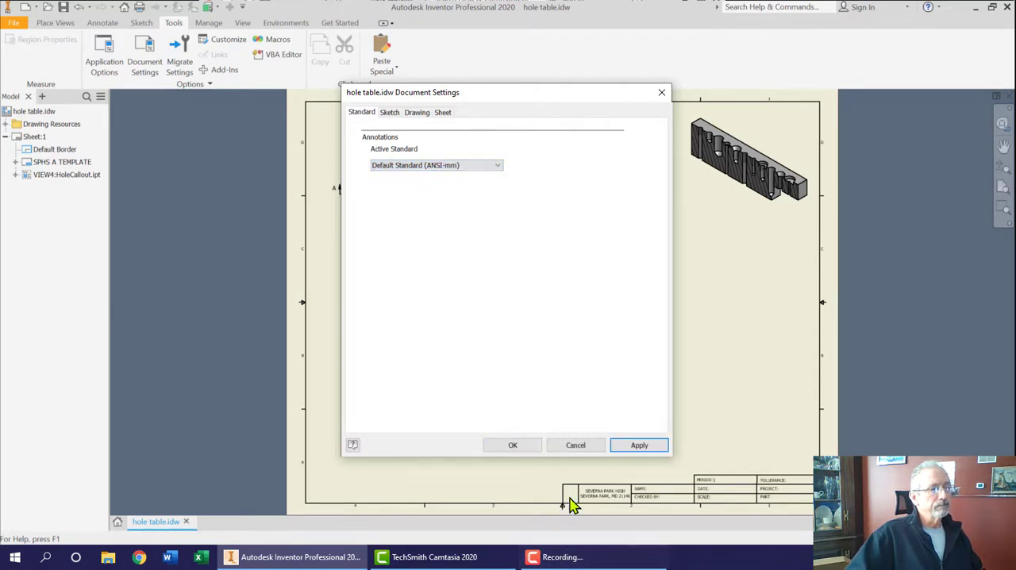
click(624, 453)
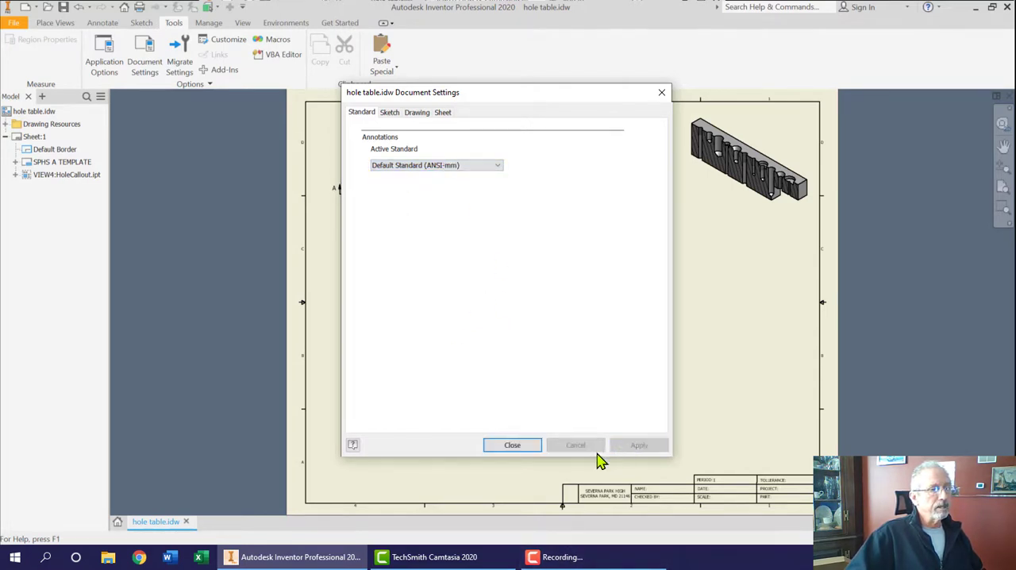
click(517, 450)
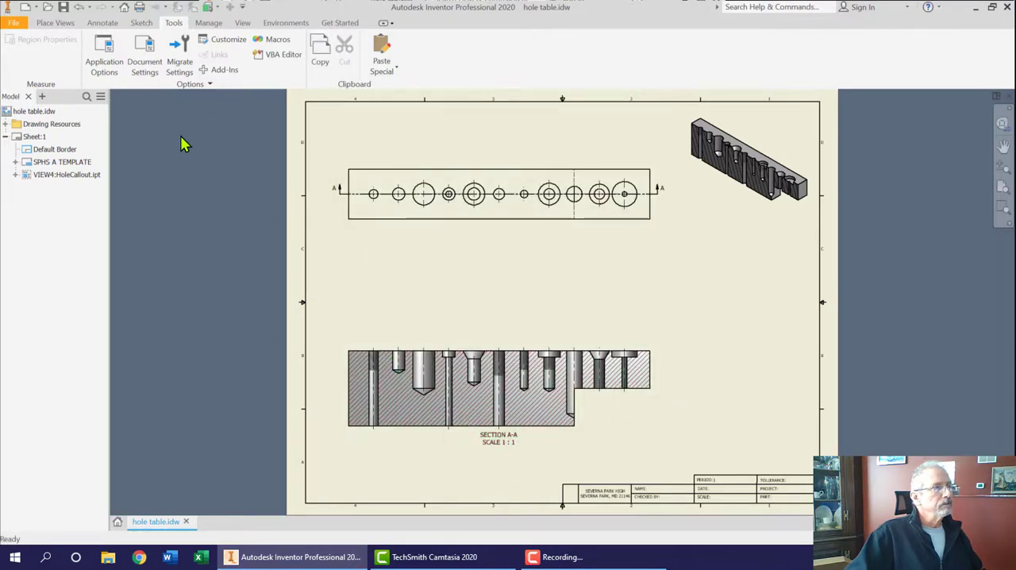
Step: Dimension the overall length of section view A-A, placing the dimension just above the view
click(102, 23)
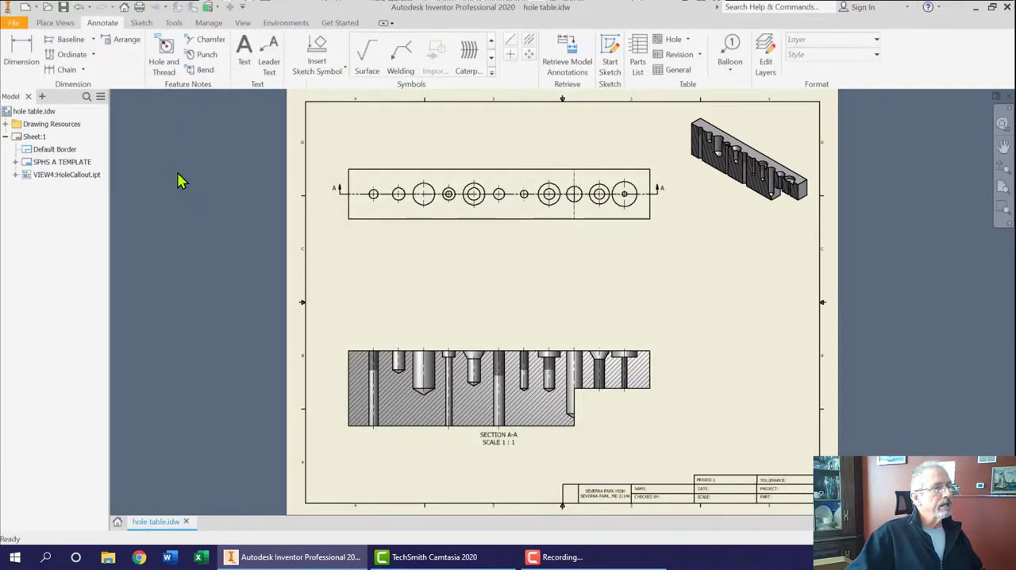
click(22, 51)
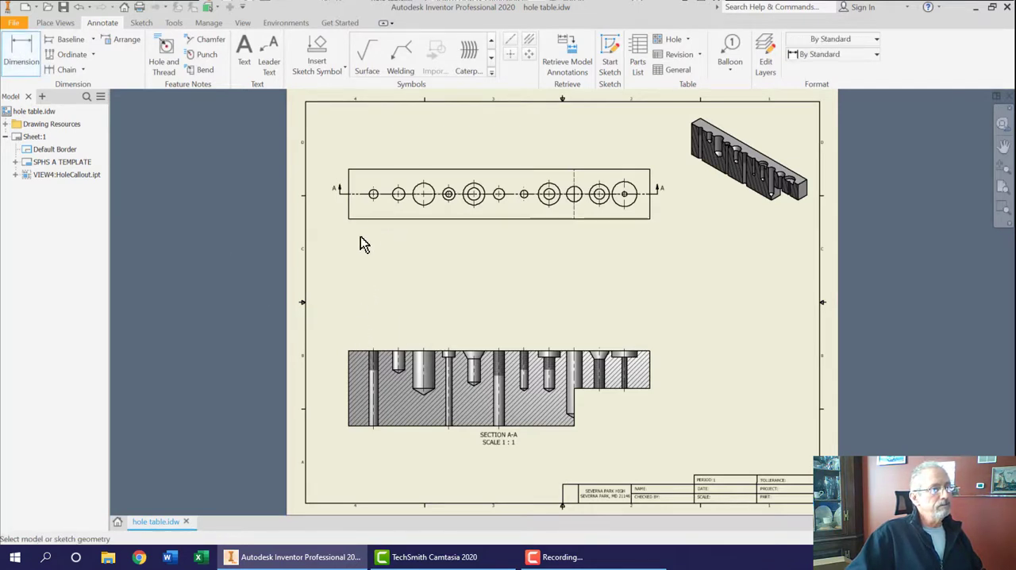
click(349, 352)
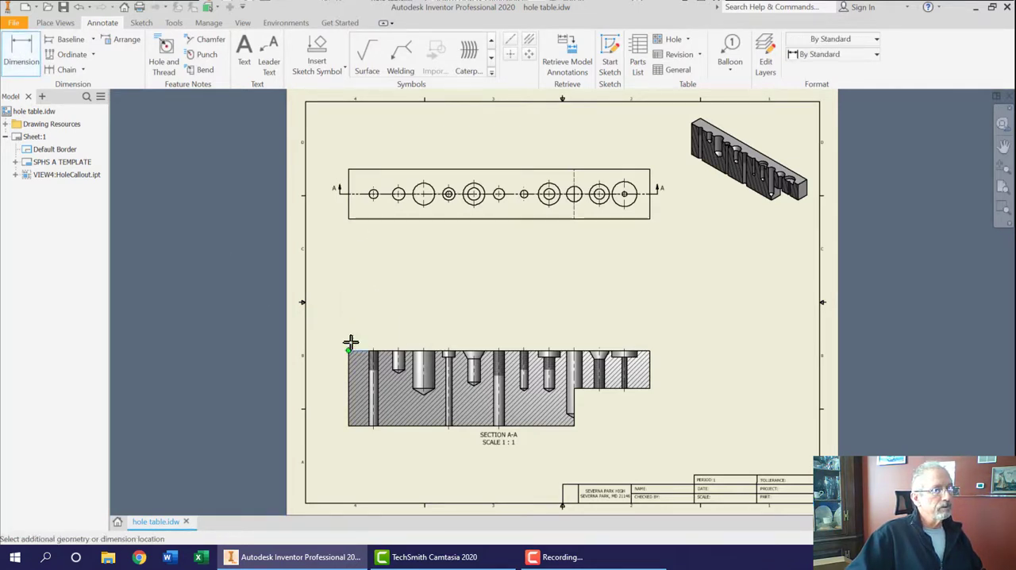
click(648, 353)
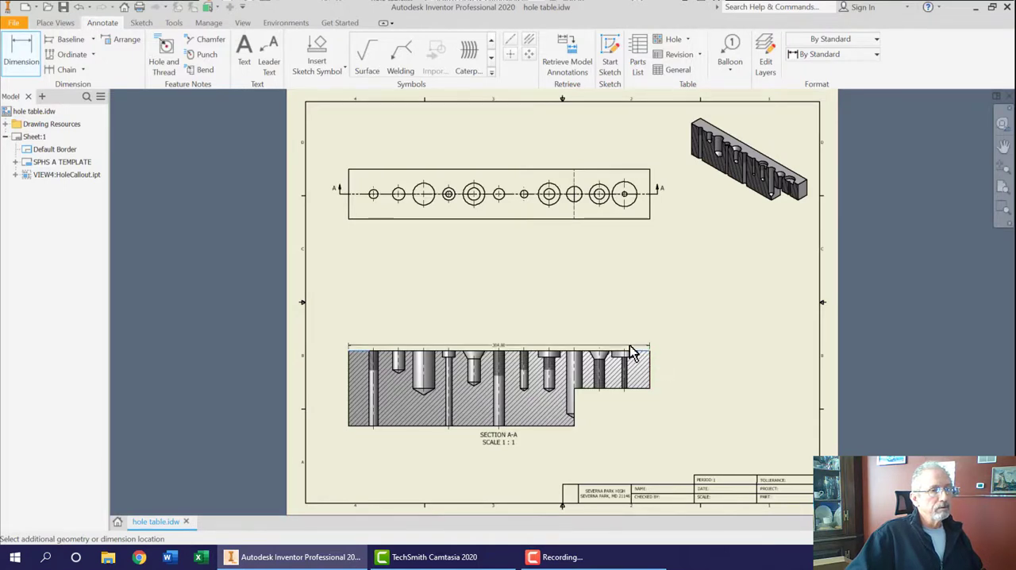
click(530, 346)
key(Escape)
drag(782, 101, 555, 114)
click(767, 334)
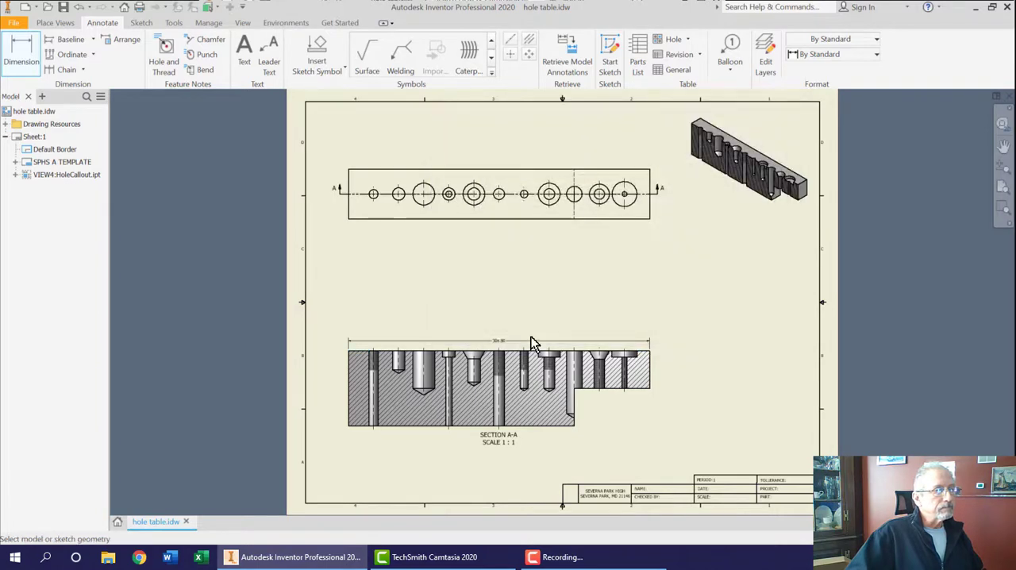
scroll(524, 345, up, 4)
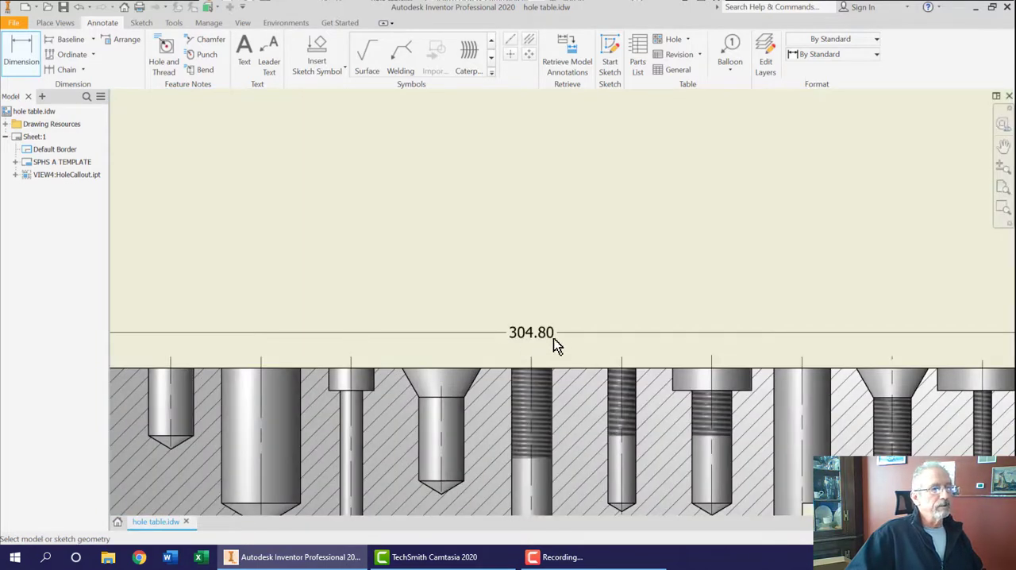
scroll(544, 345, down, 3)
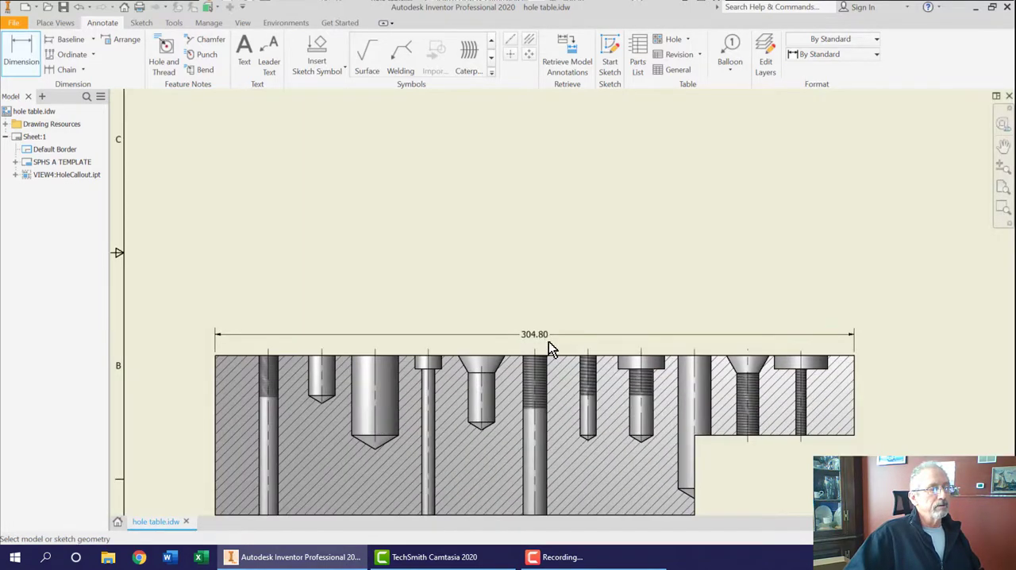
scroll(548, 334, down, 5)
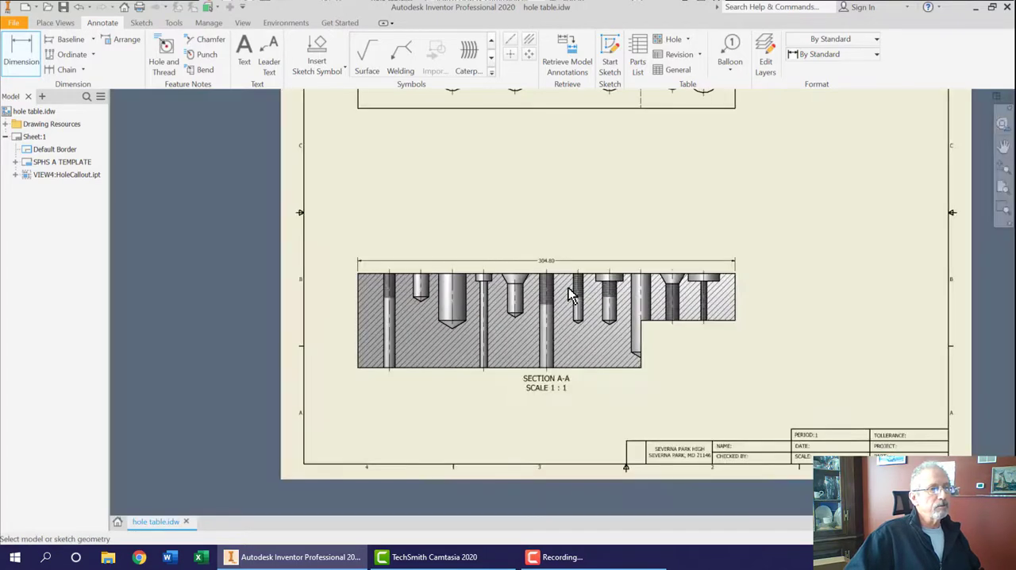
Step: Dimension the height of the short right-hand end face of section view A-A, placing the dimension beside it
middle_drag(570, 172, 541, 266)
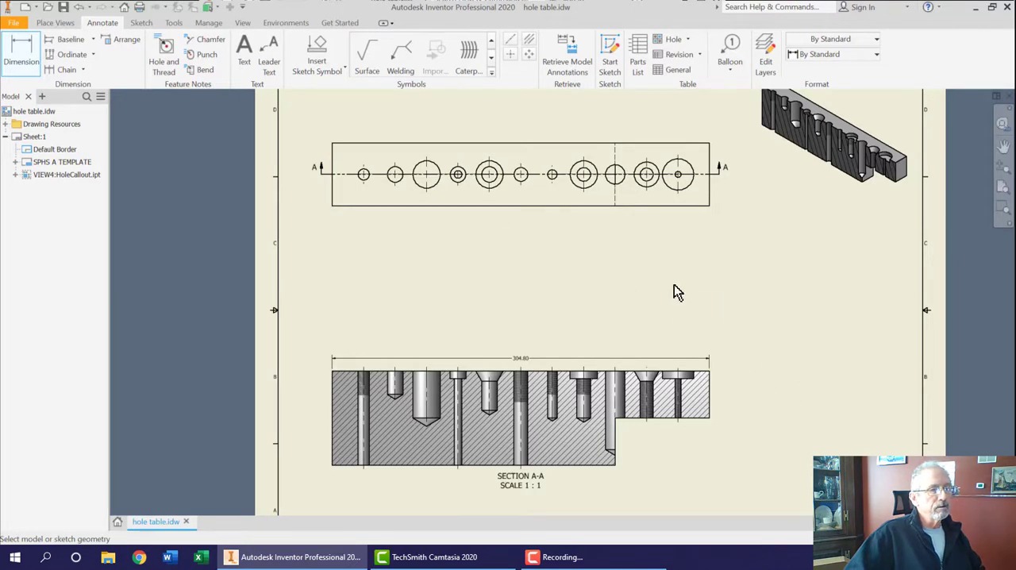
scroll(608, 294, down, 3)
scroll(605, 292, up, 5)
scroll(605, 296, down, 3)
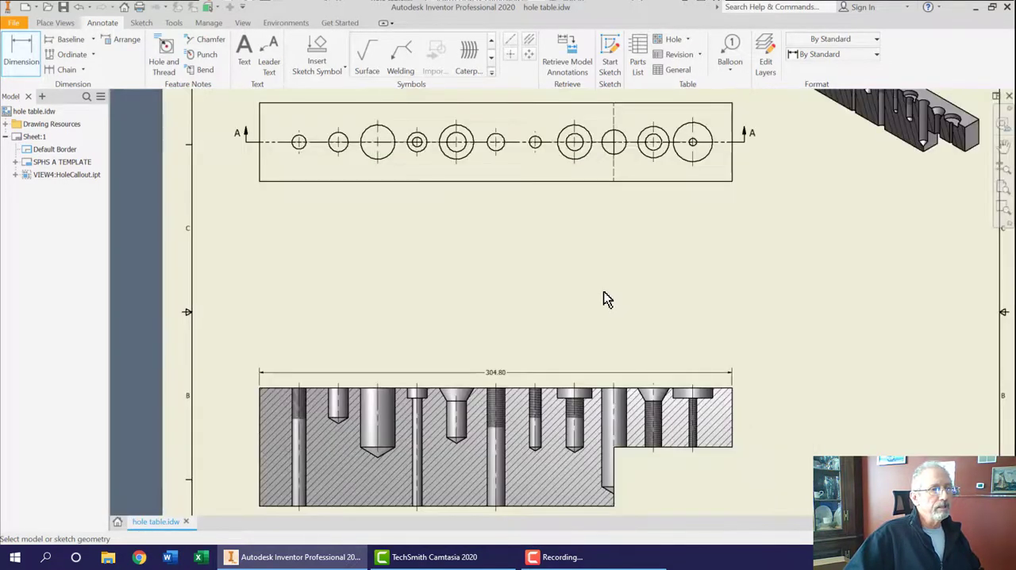
click(732, 412)
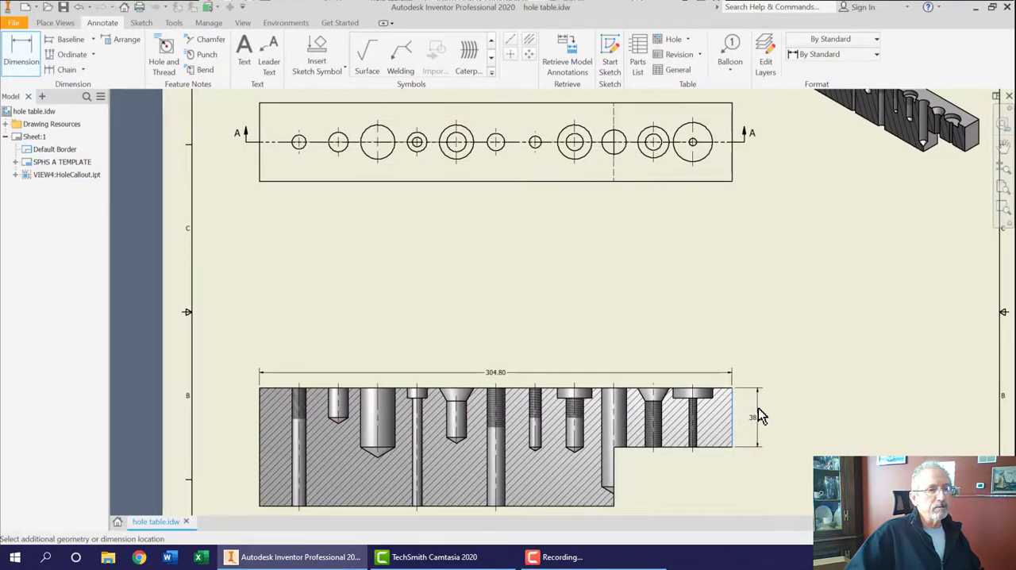
click(757, 416)
click(728, 333)
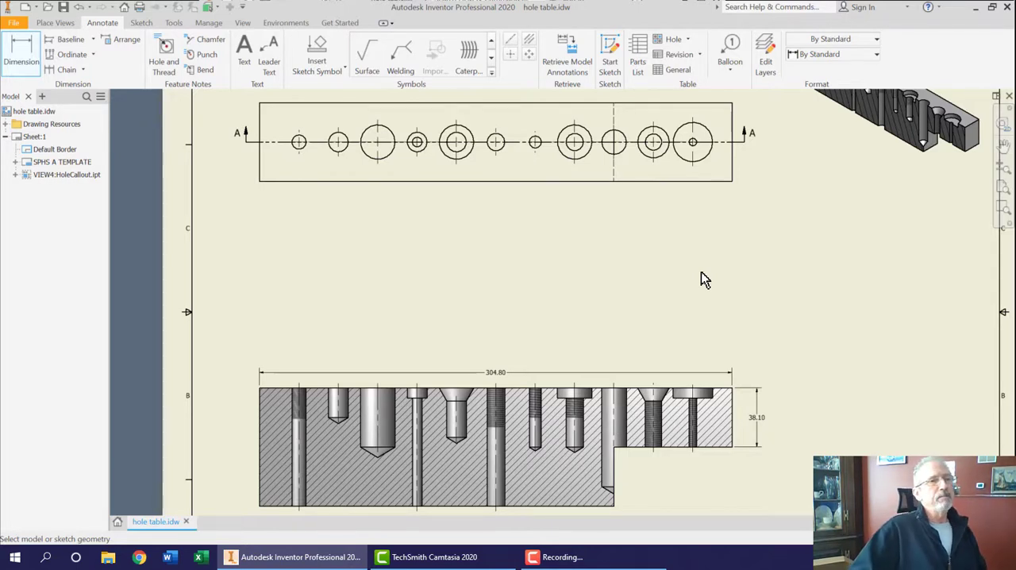
click(877, 54)
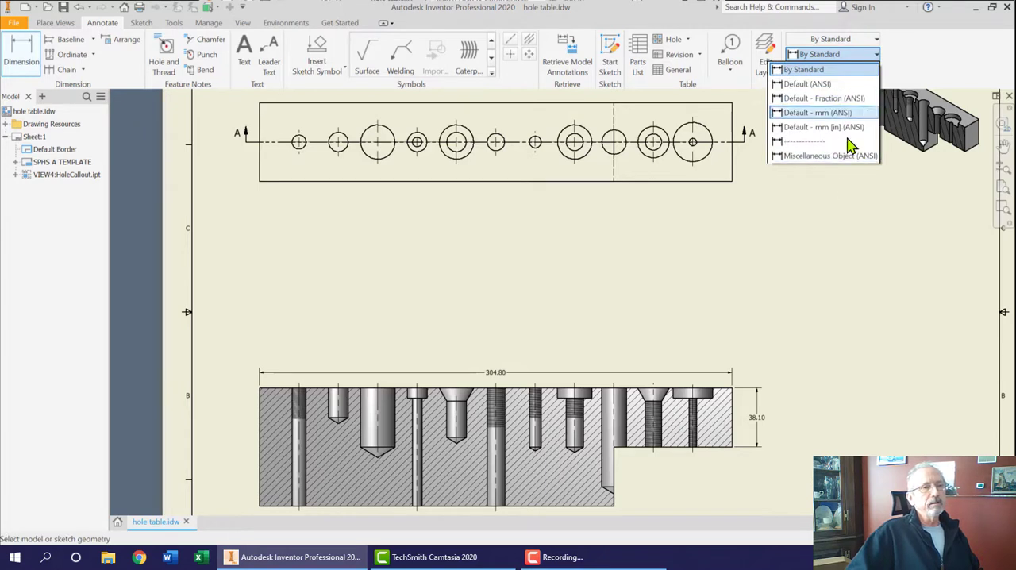
click(848, 212)
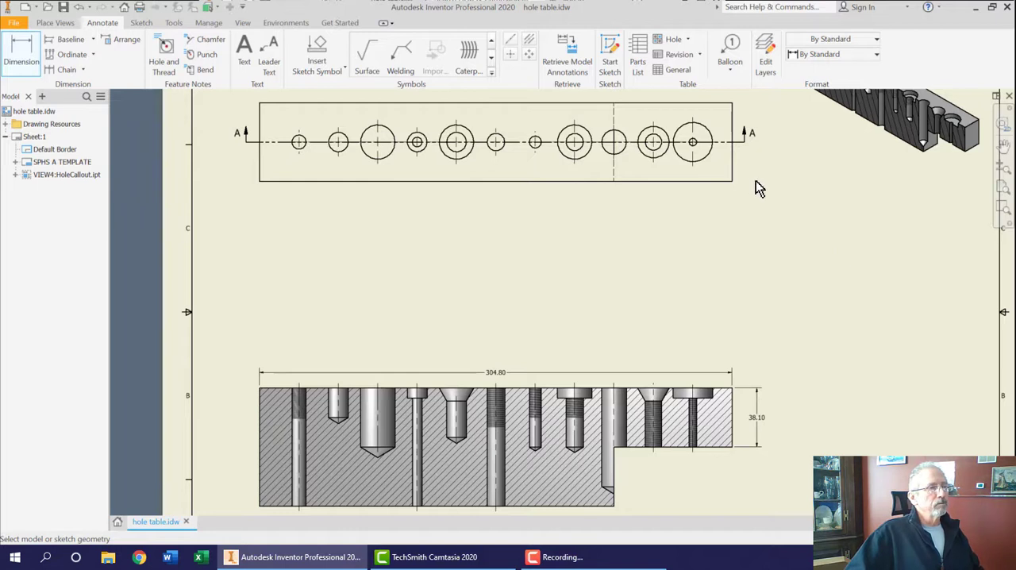
scroll(664, 293, up, 3)
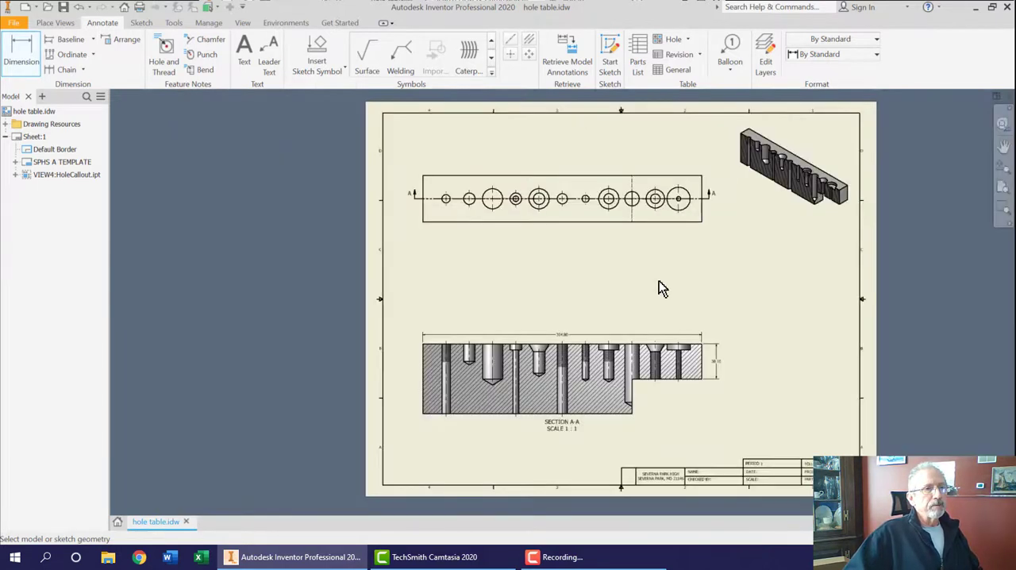